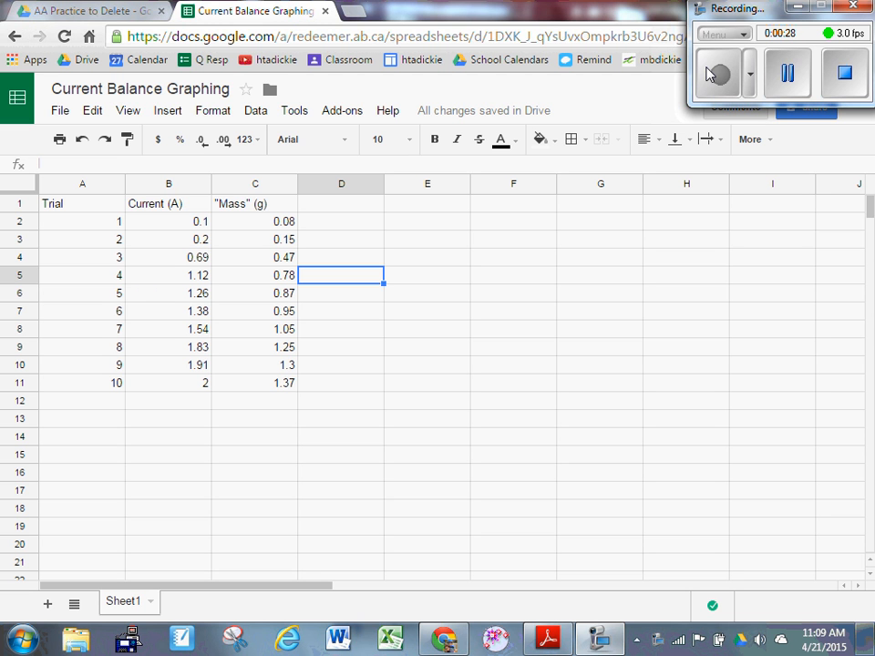
# - Enter the column header "Force (N)" in cell D1
pyautogui.click(328, 211)
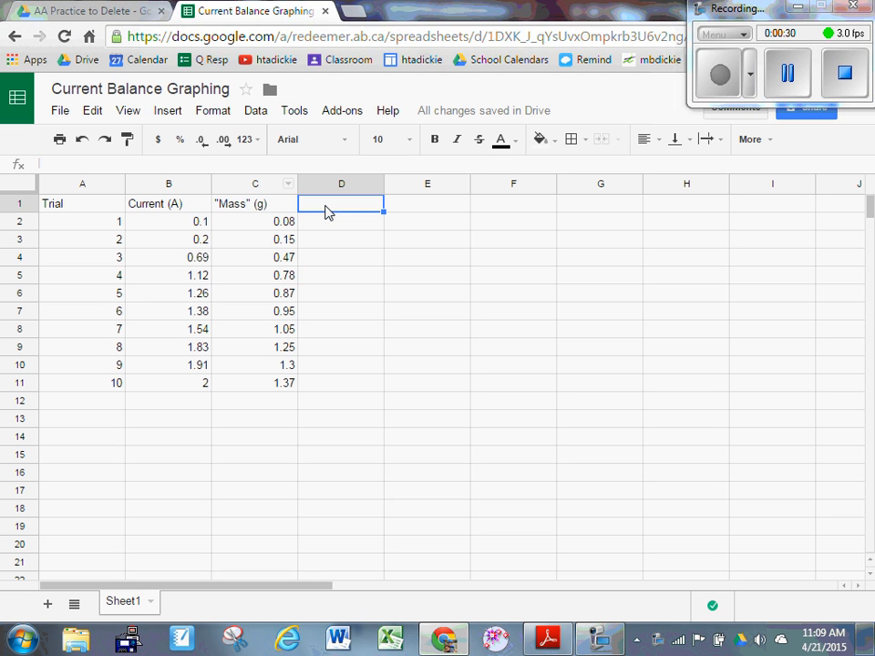
pyautogui.write('Force')
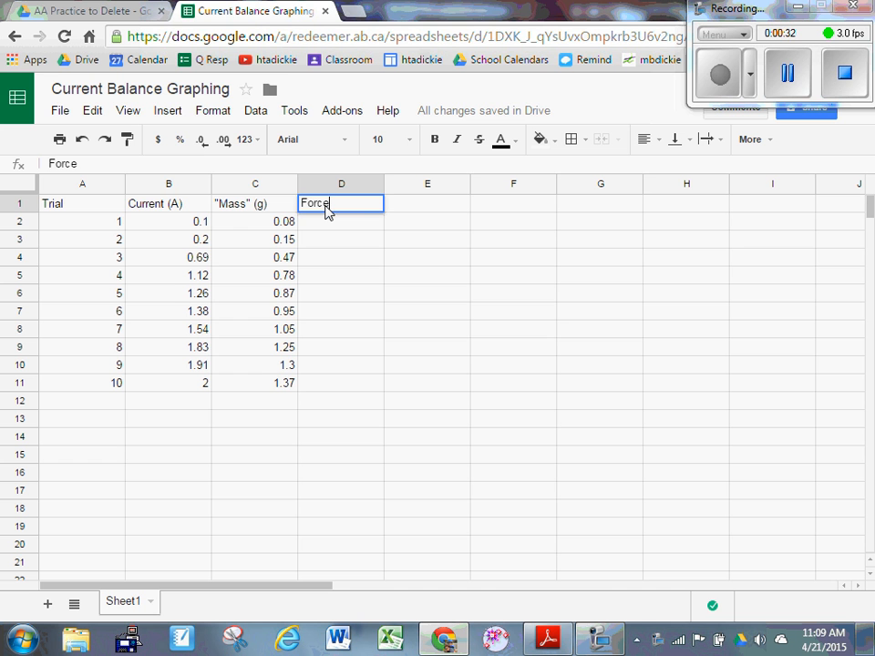
pyautogui.write(' (N)')
pyautogui.press('Return')
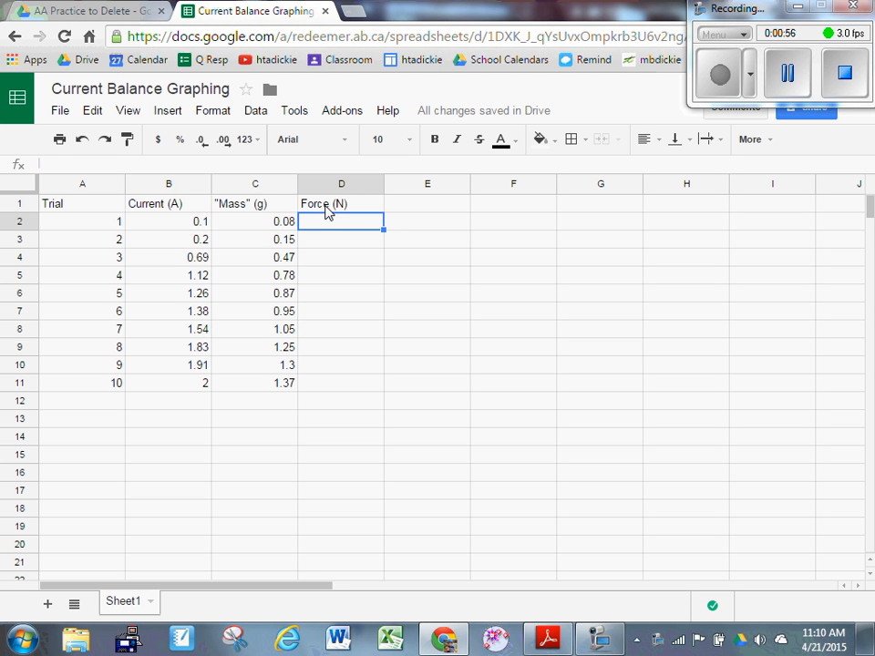
# - Enter the formula =(C2/1000)*9.81 in cell D2 and fill it down through D11
pyautogui.write('=')
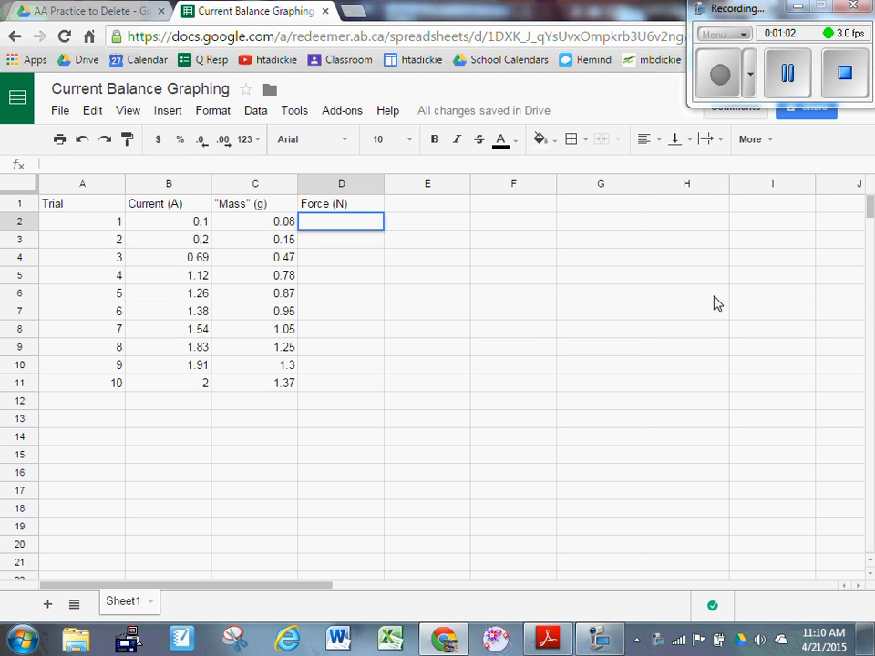
pyautogui.write('=')
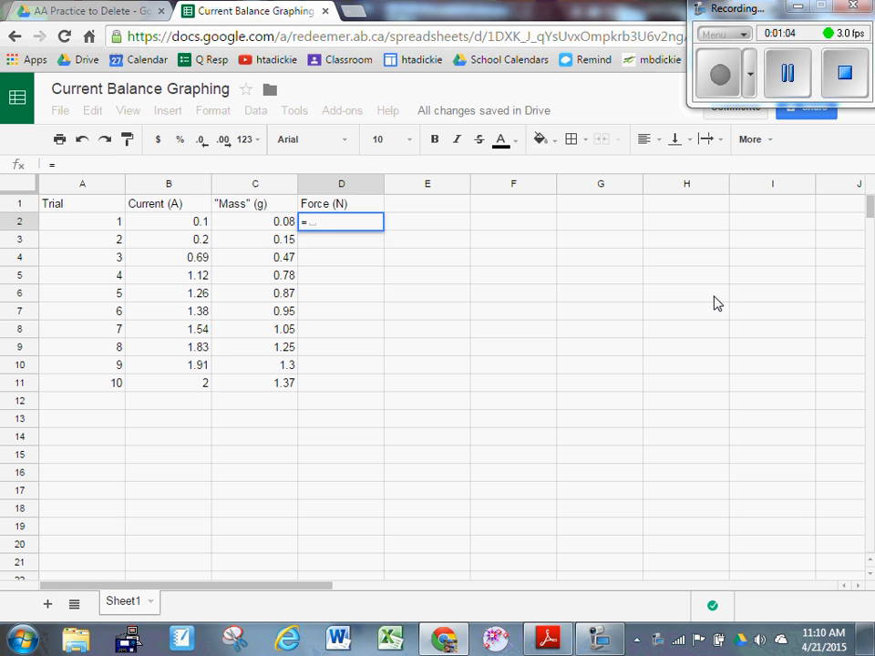
pyautogui.write('(')
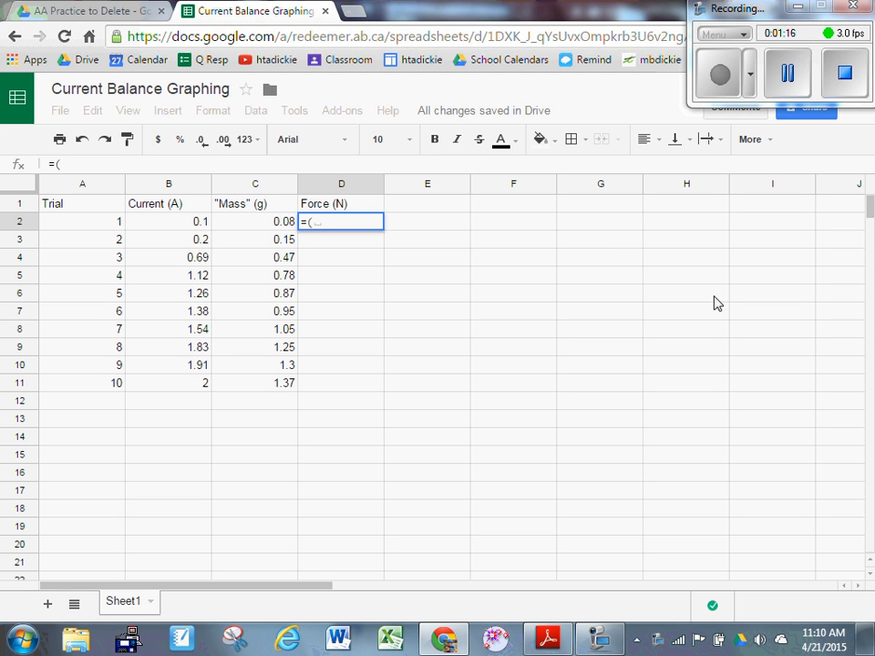
pyautogui.click(282, 224)
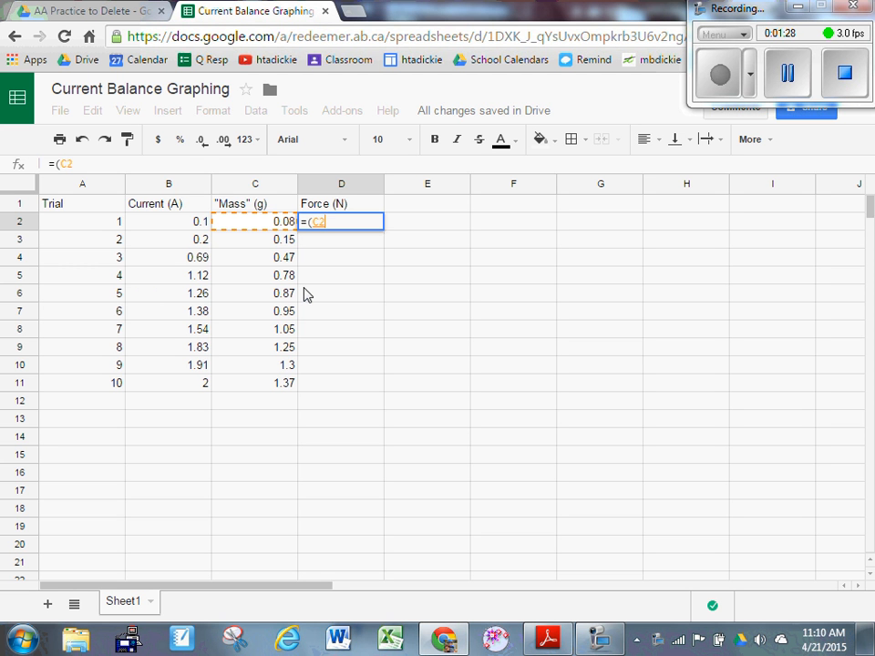
pyautogui.write('/100')
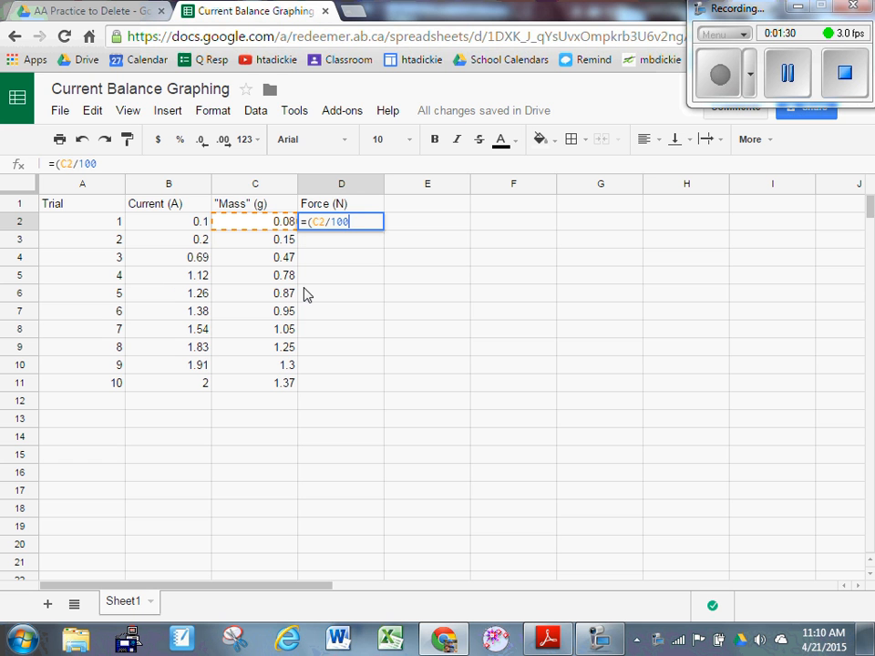
pyautogui.write('0)*9.81')
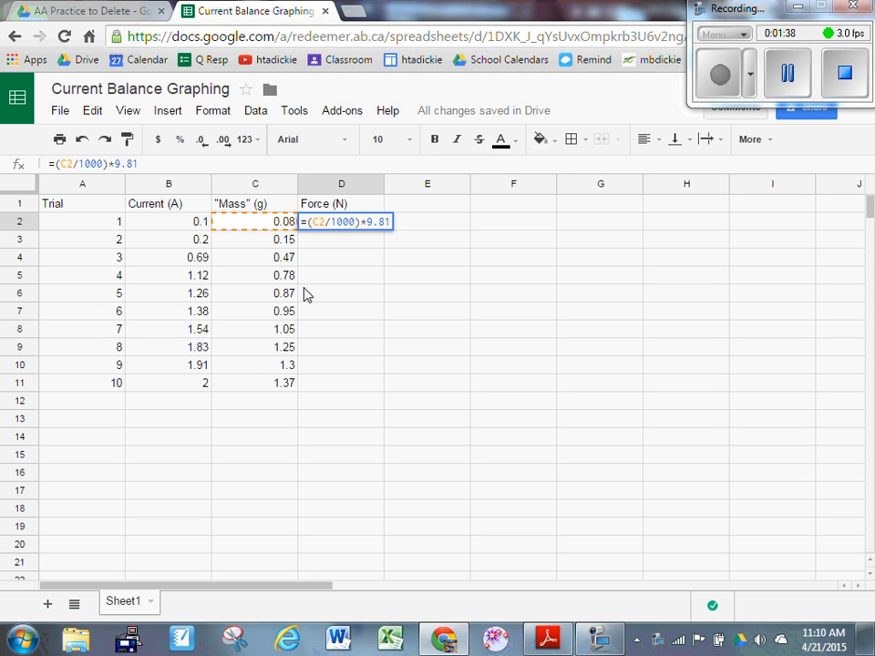
pyautogui.press('Return')
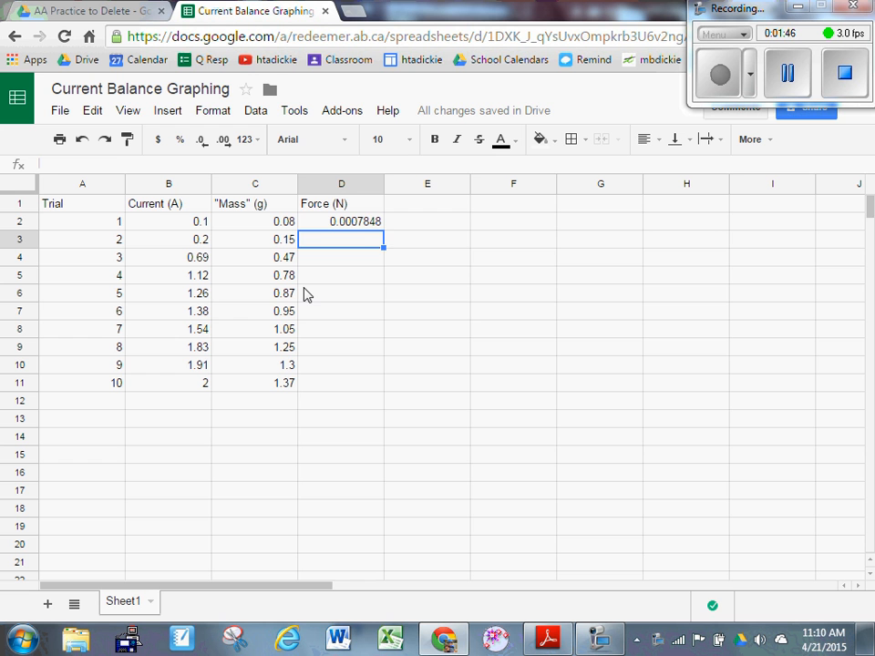
pyautogui.click(360, 228)
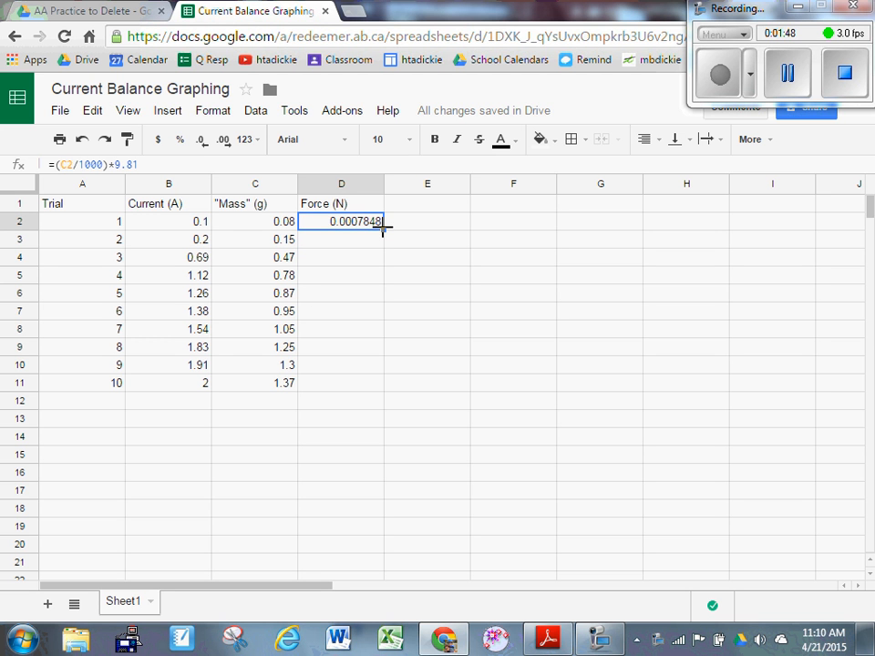
pyautogui.moveTo(383, 230); pyautogui.dragTo(364, 381)
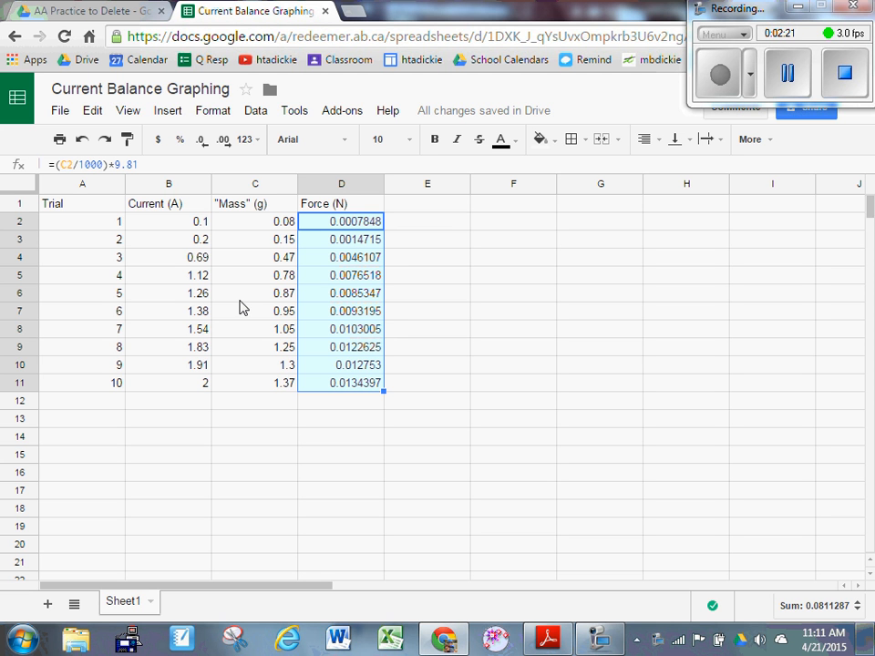
pyautogui.click(181, 225)
pyautogui.click(323, 228)
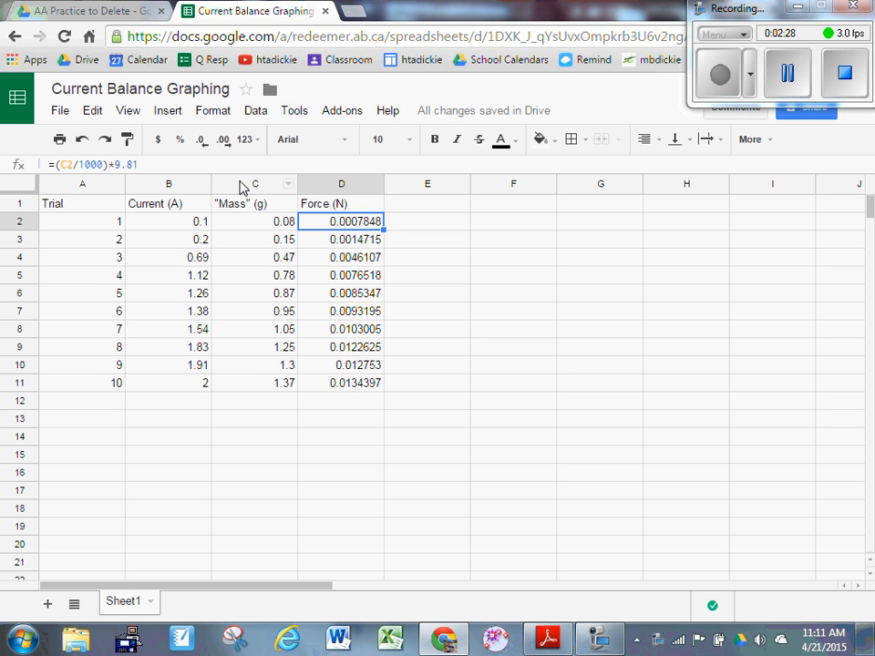
pyautogui.click(183, 226)
pyautogui.click(240, 260)
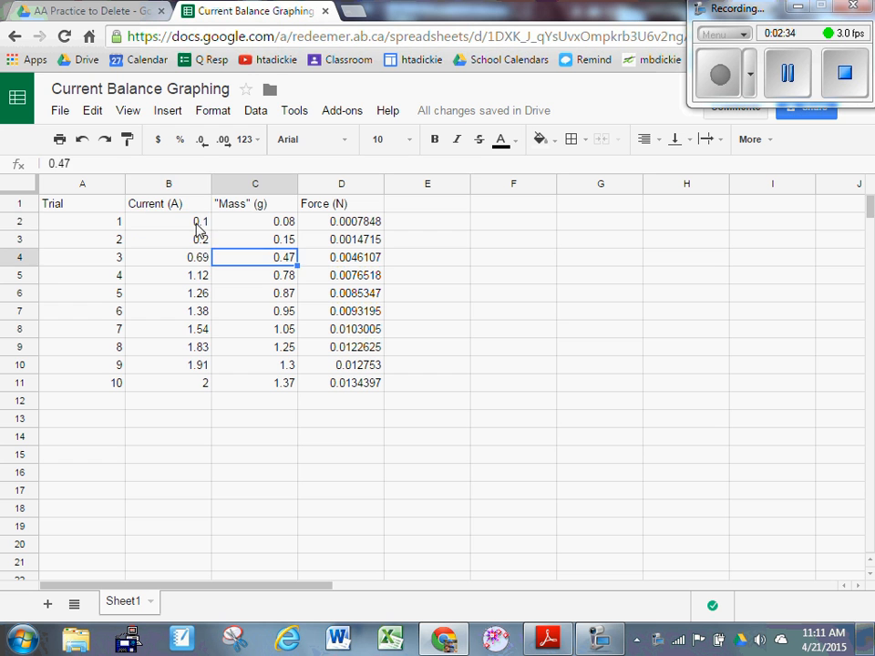
# - Start a new chart from the current values in B2:B11
pyautogui.moveTo(198, 228); pyautogui.dragTo(207, 384)
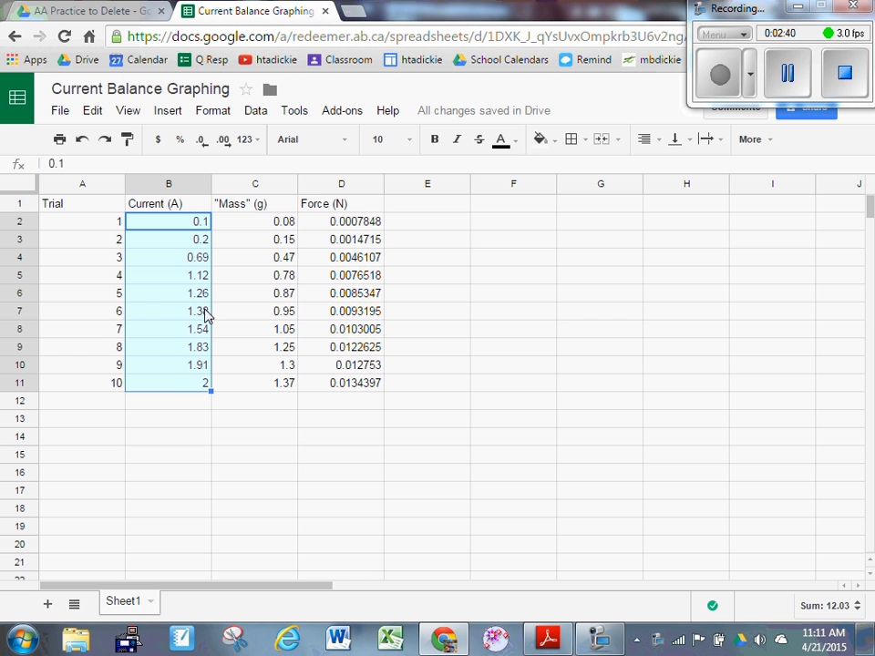
pyautogui.click(165, 113)
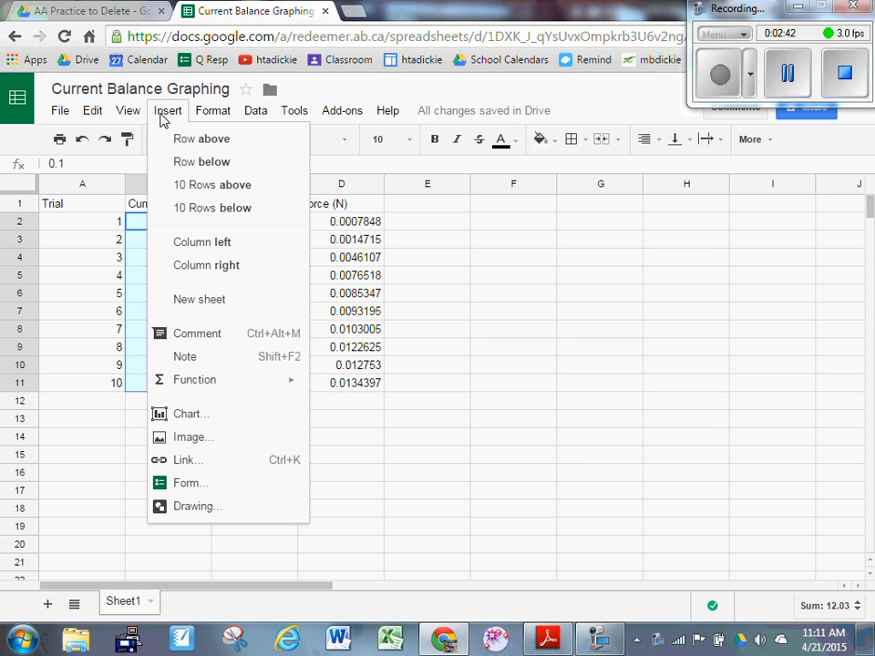
pyautogui.click(210, 420)
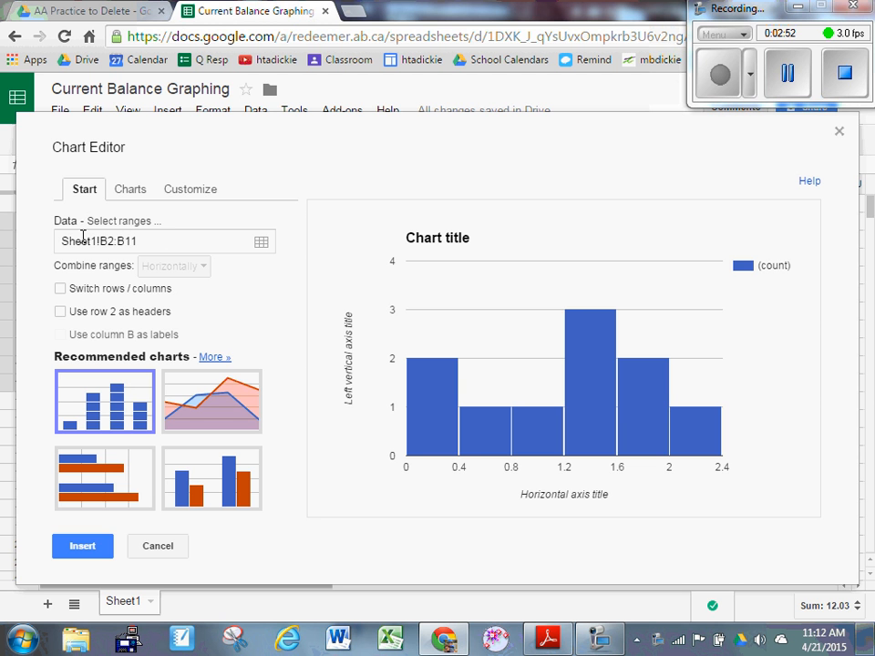
# - Add the force values in D2:D11 as a second data range of the chart
pyautogui.click(263, 244)
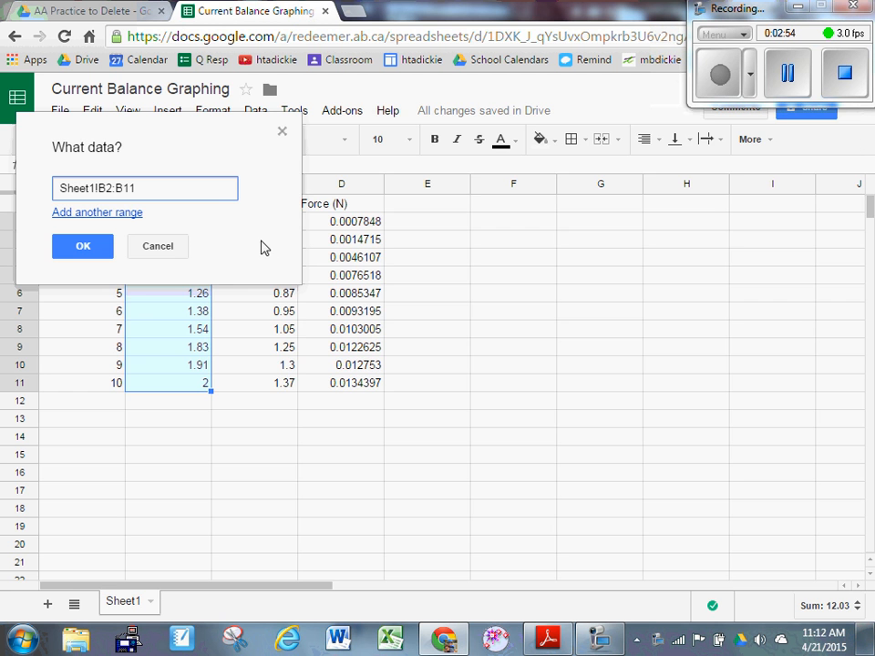
pyautogui.click(107, 213)
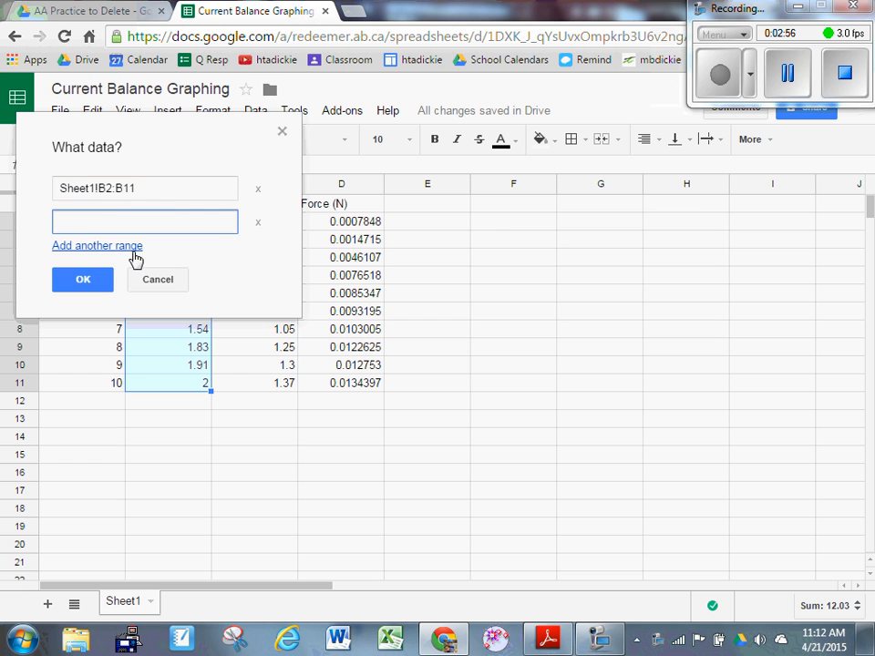
pyautogui.moveTo(148, 142); pyautogui.dragTo(552, 174)
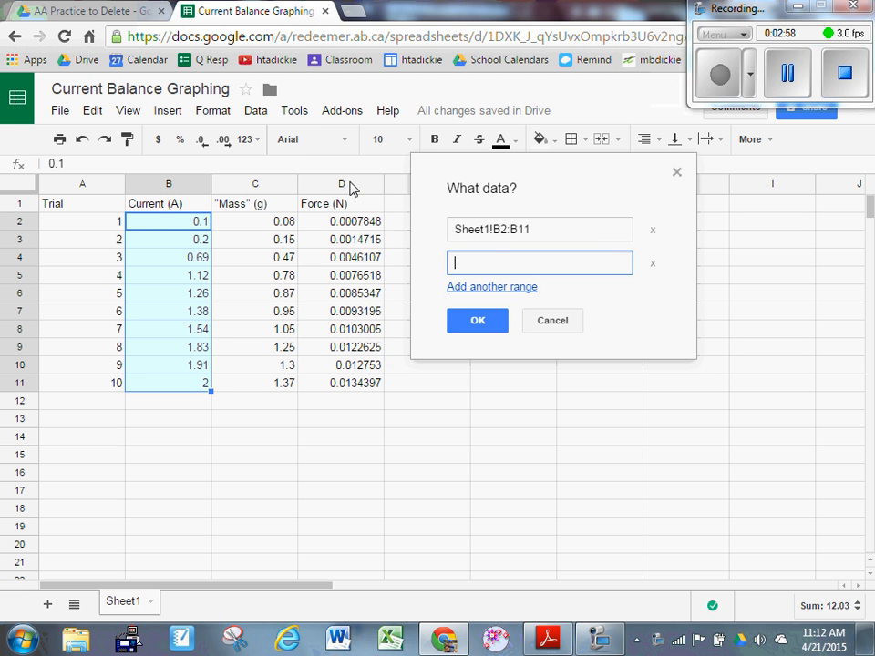
pyautogui.moveTo(313, 224); pyautogui.dragTo(346, 379)
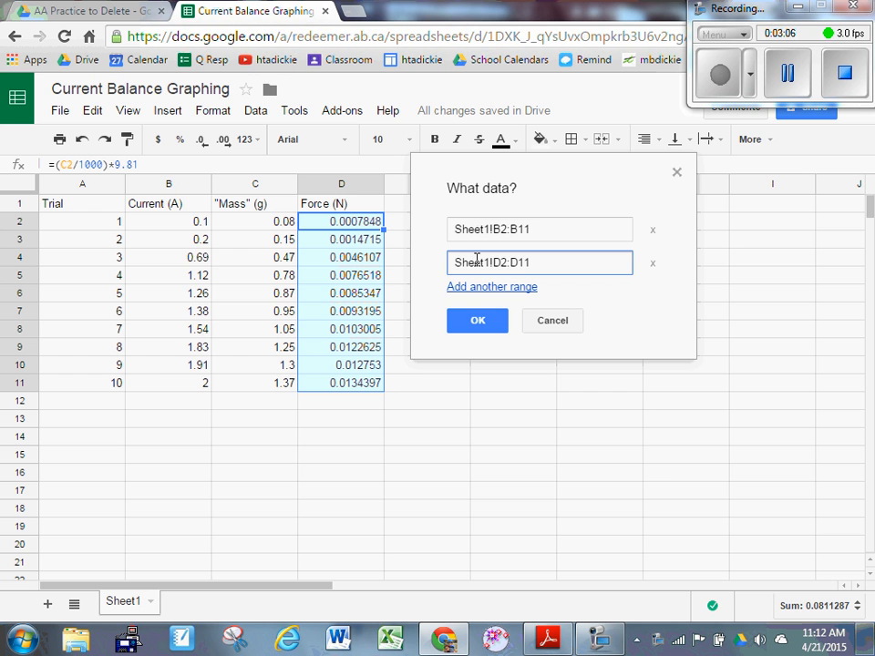
pyautogui.click(487, 327)
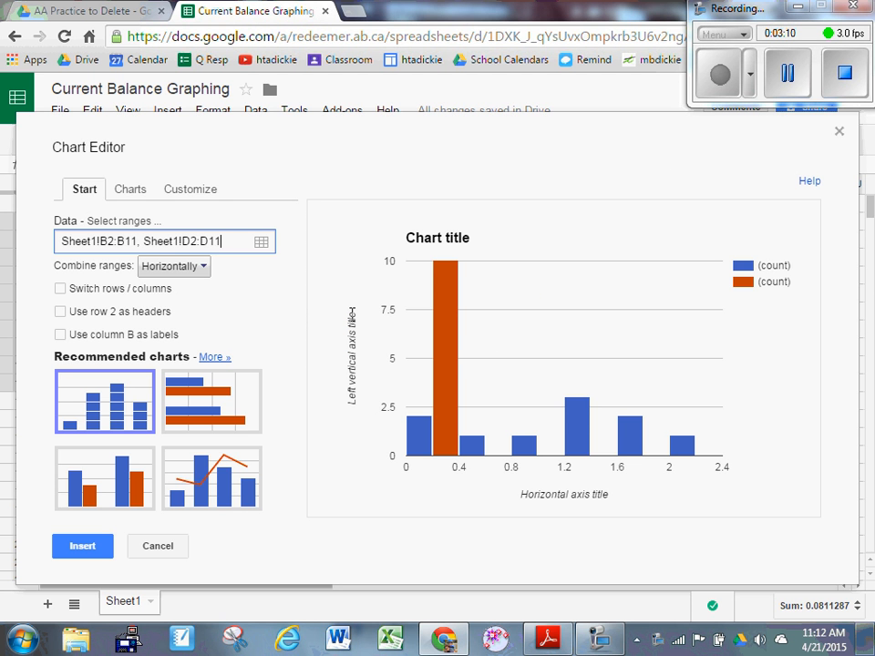
# - Set the chart type to a plain scatter chart and insert it into the sheet
pyautogui.click(130, 192)
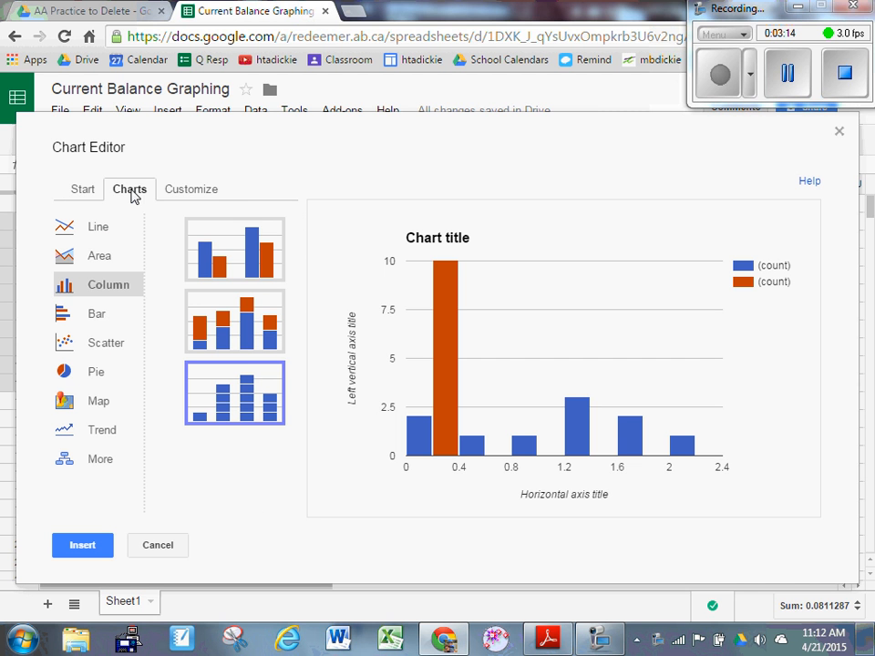
pyautogui.click(109, 343)
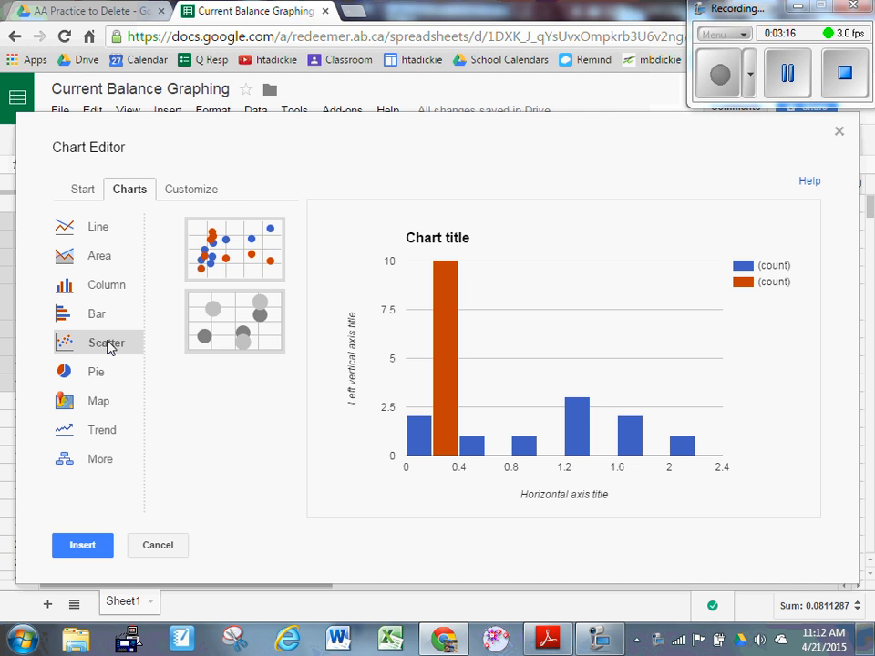
pyautogui.click(253, 258)
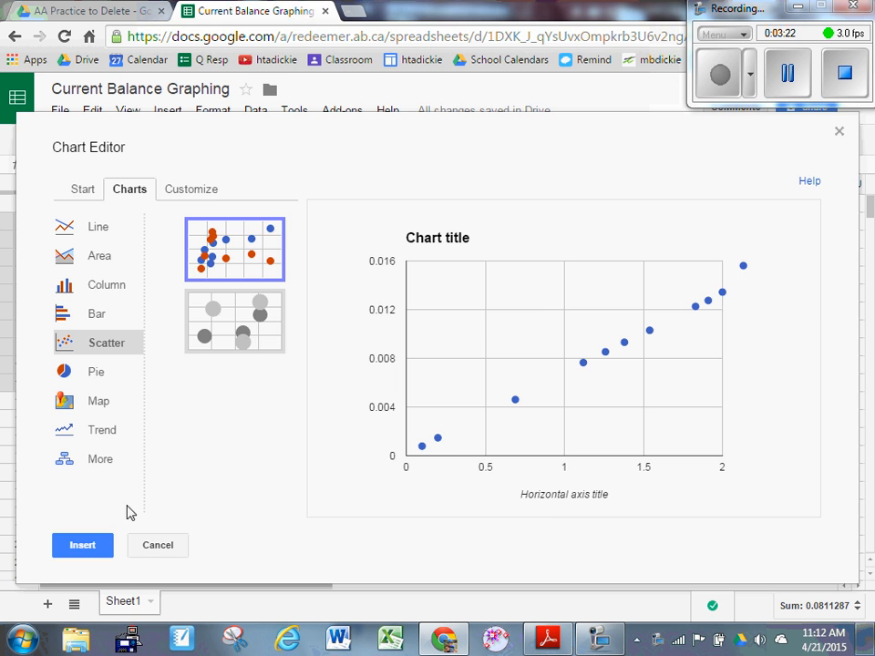
pyautogui.click(82, 545)
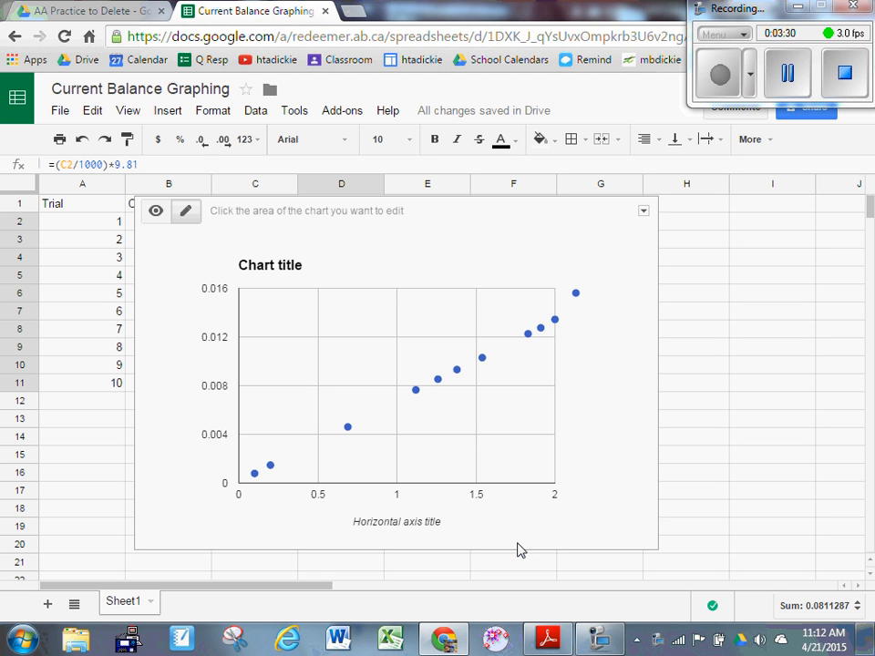
# - Open the inserted chart for advanced editing and set its title to "Magnetic Force vs. Current"
pyautogui.click(643, 212)
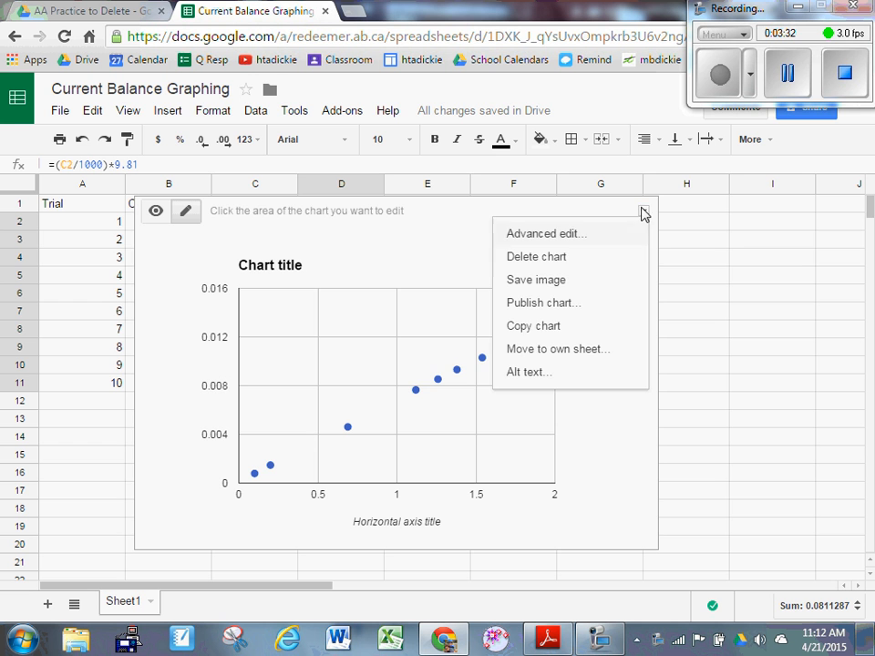
pyautogui.click(566, 234)
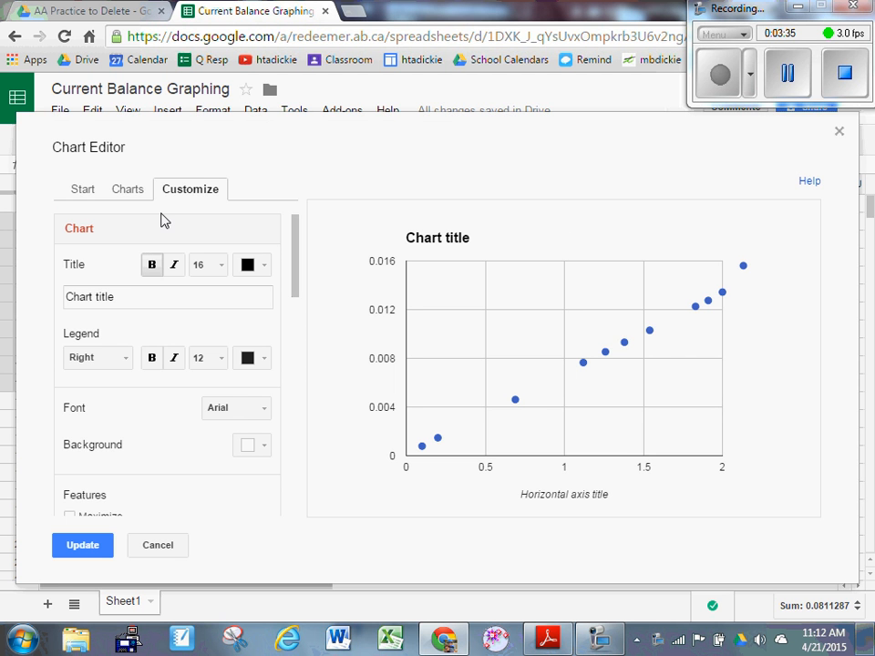
pyautogui.click(69, 292)
pyautogui.moveTo(68, 291); pyautogui.dragTo(1, 279)
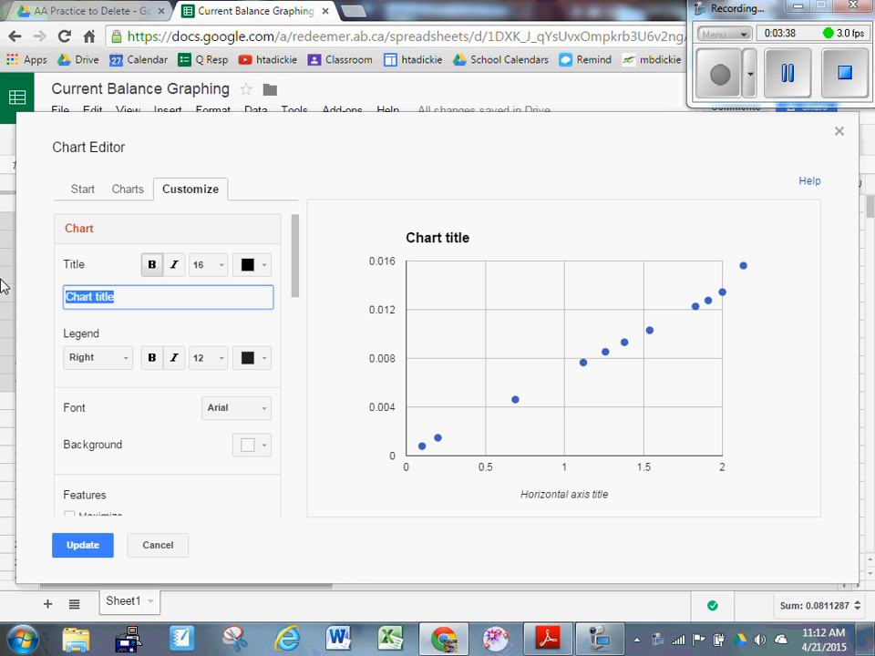
pyautogui.write('Magnetic ')
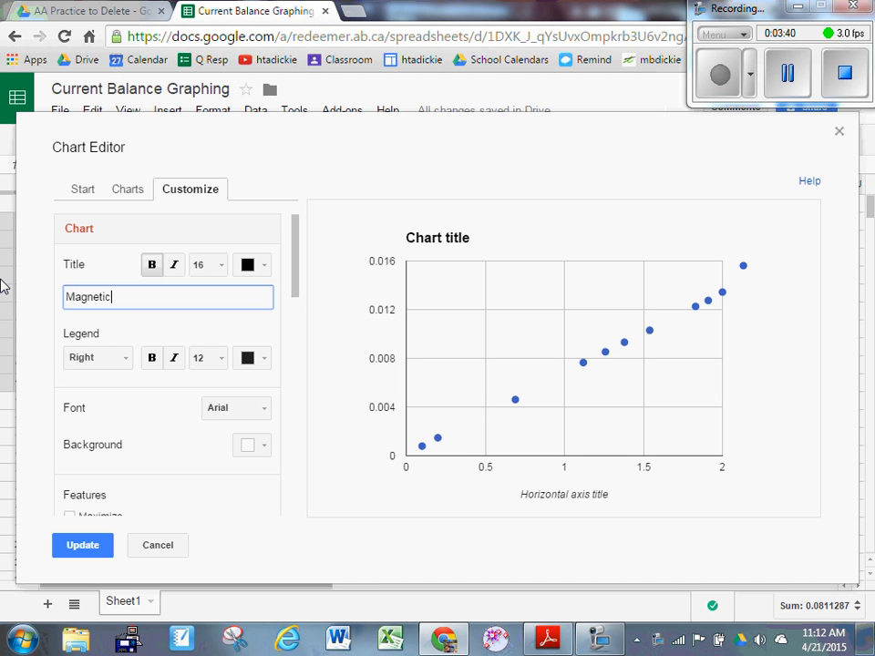
pyautogui.write('Force vs. Current')
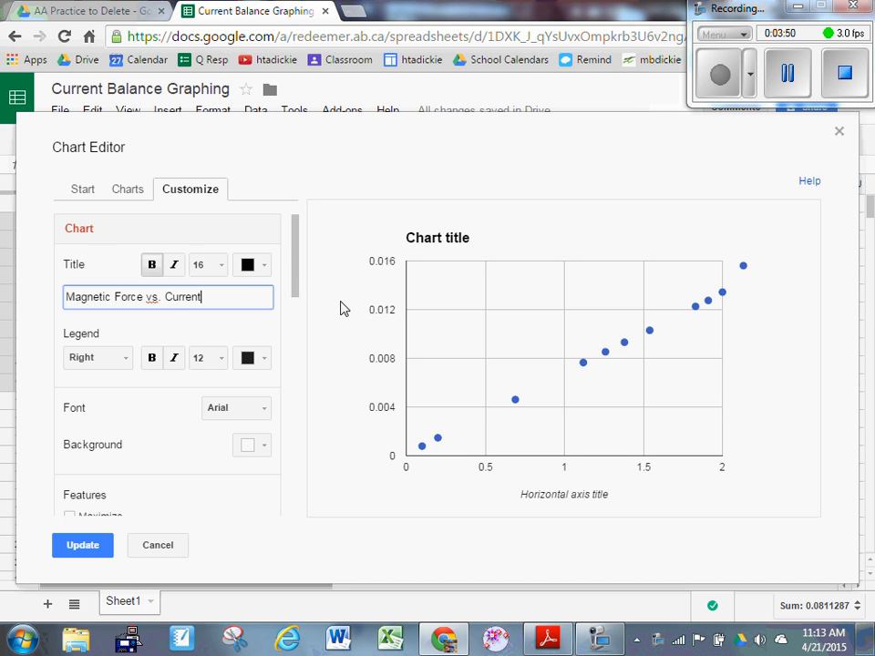
# - Set the horizontal axis title to "Current (A)"
pyautogui.moveTo(300, 270); pyautogui.dragTo(303, 342)
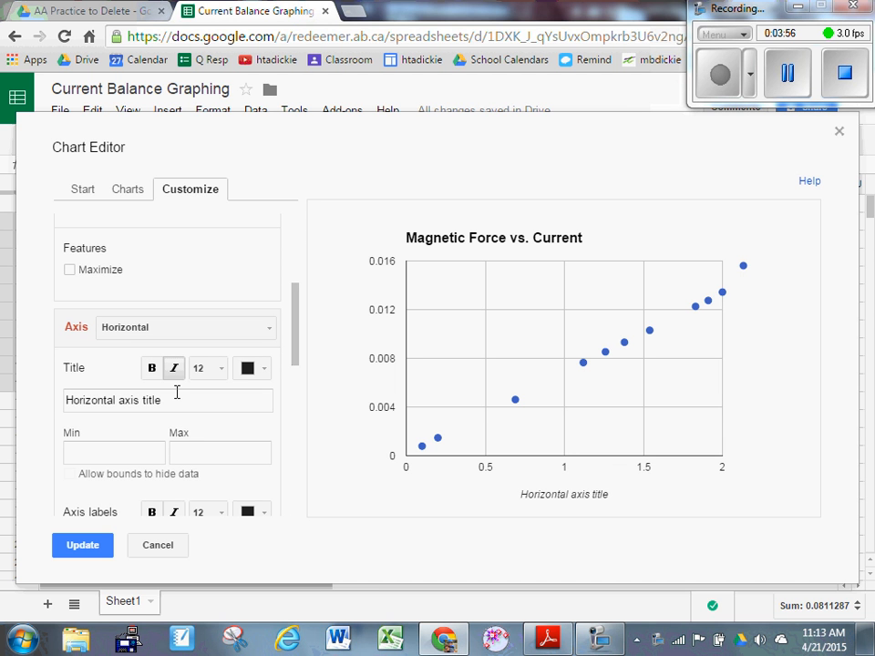
pyautogui.moveTo(176, 398); pyautogui.dragTo(41, 398)
pyautogui.write('Cur')
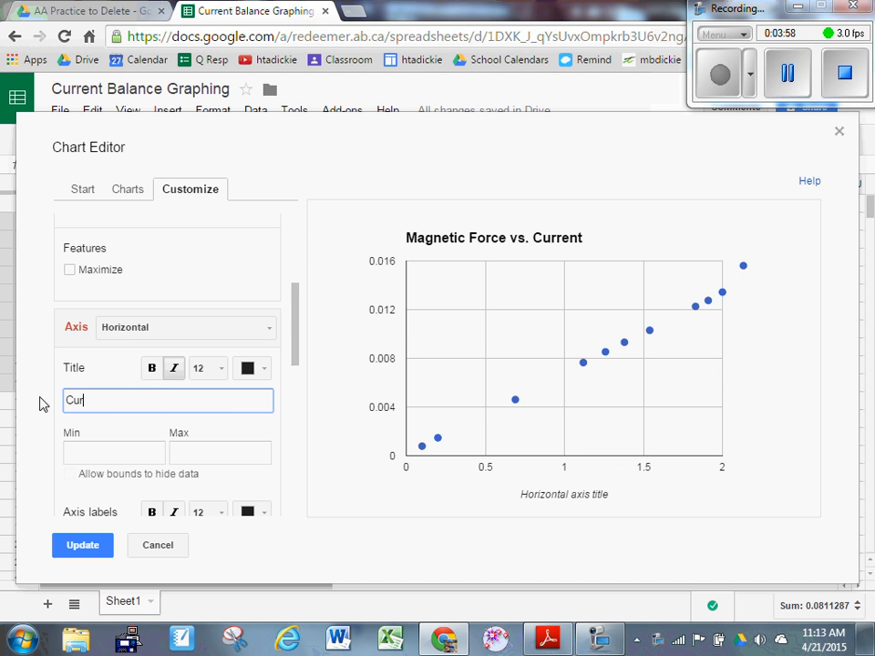
pyautogui.write('rent (A)')
# - Set the left vertical axis title to "Magnetic Force (N)"
pyautogui.click(215, 334)
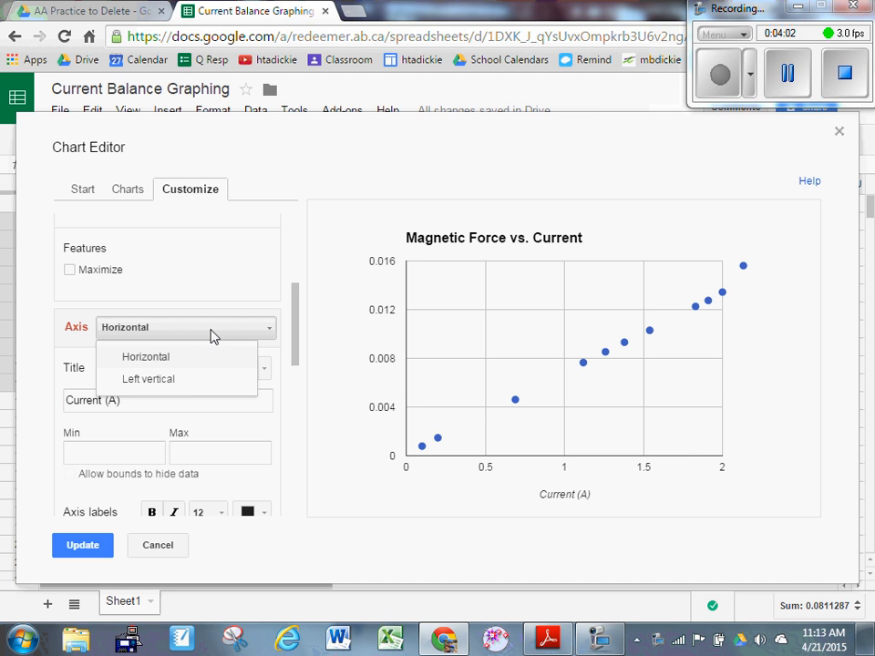
pyautogui.click(186, 384)
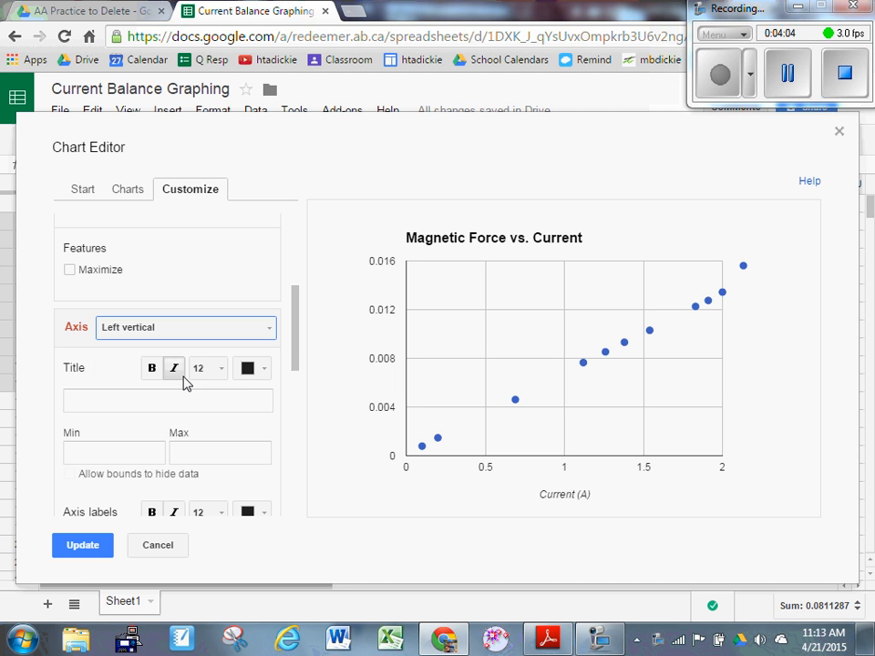
pyautogui.click(144, 398)
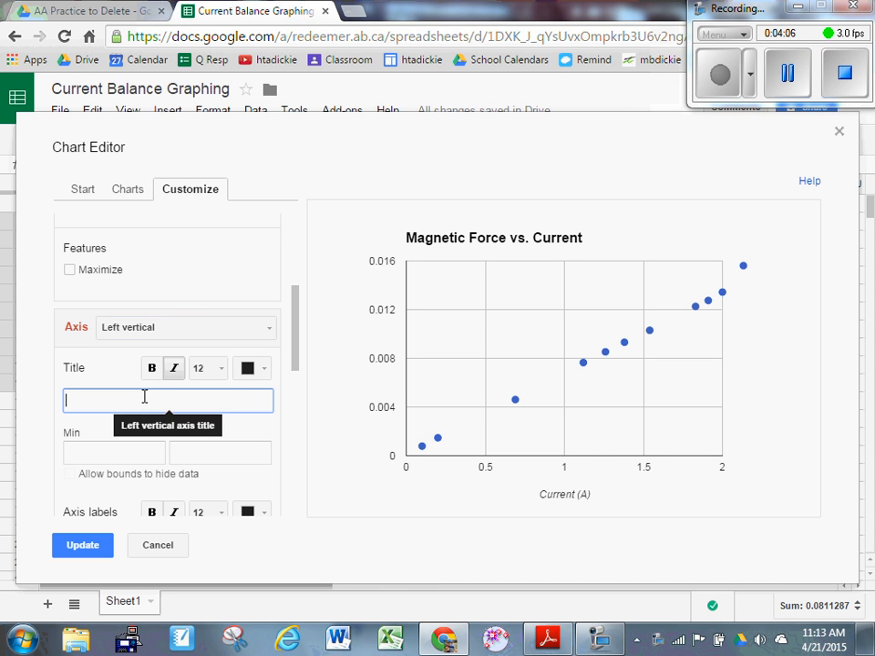
pyautogui.write('Magnetic Fo')
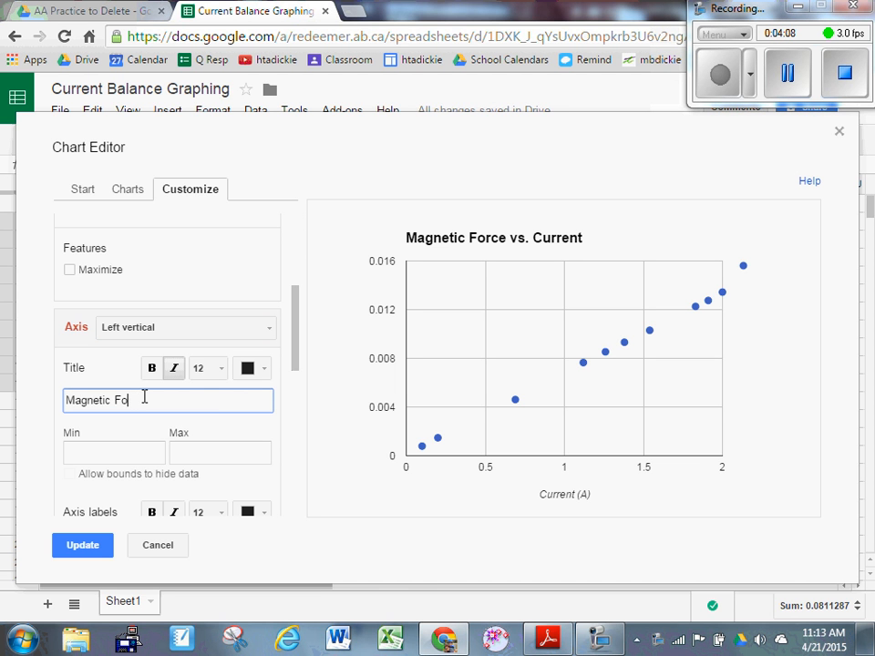
pyautogui.write('rce (N)')
# - Add a linear trendline to Data series 1, label it with its equation, and update the chart in the sheet
pyautogui.moveTo(293, 338); pyautogui.dragTo(301, 493)
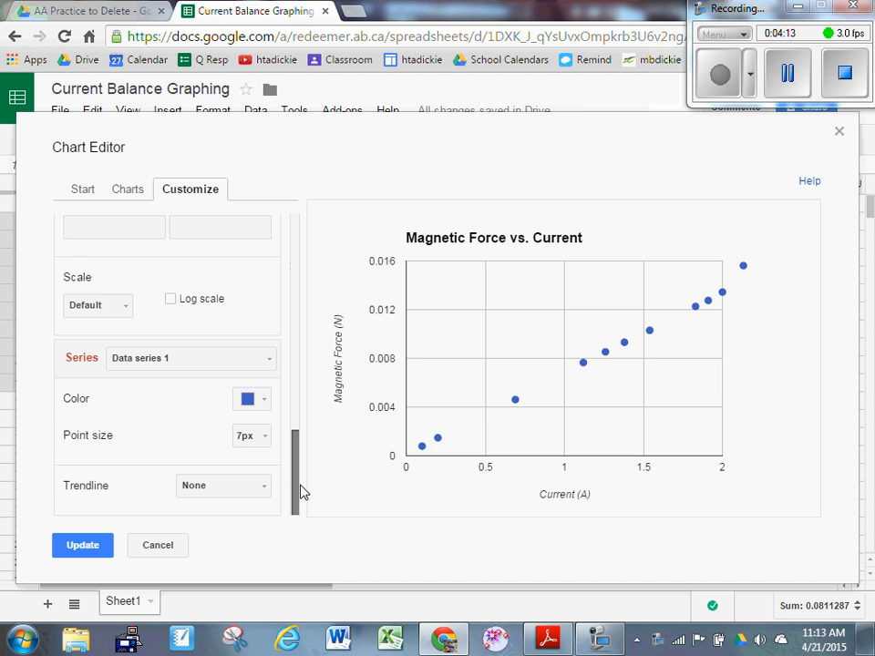
pyautogui.click(244, 499)
pyautogui.click(255, 539)
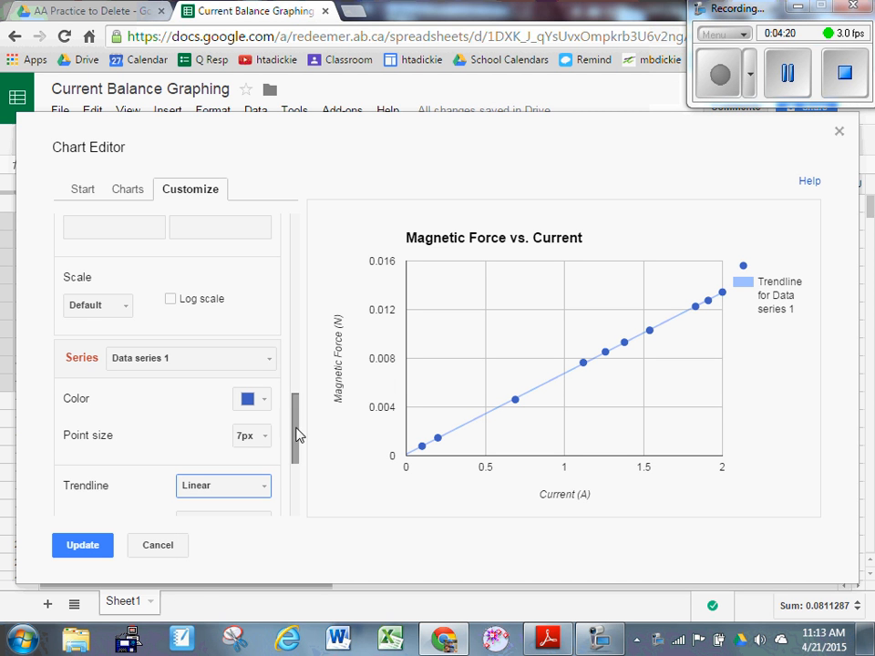
pyautogui.scroll(-2, 293, 455)
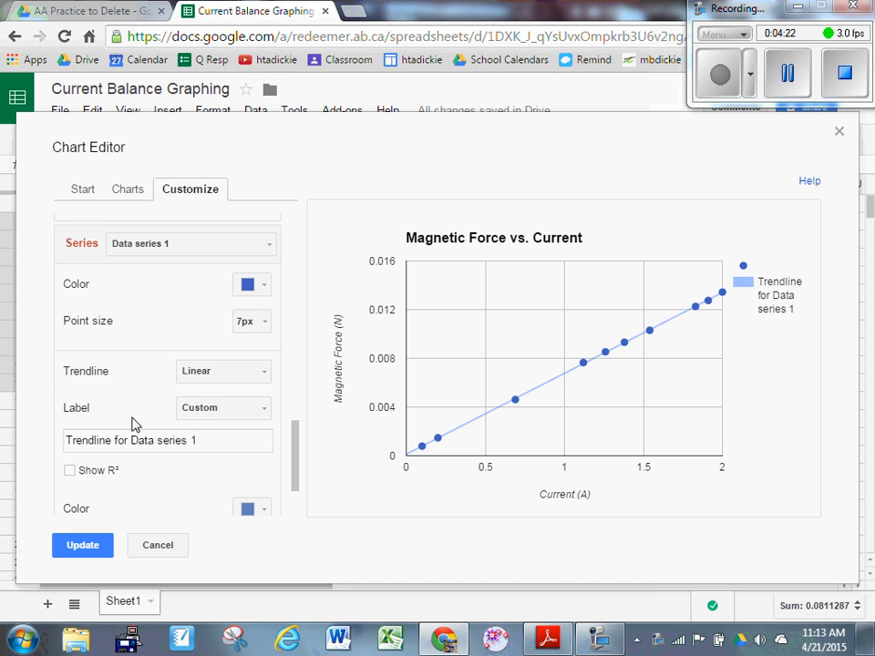
pyautogui.click(191, 415)
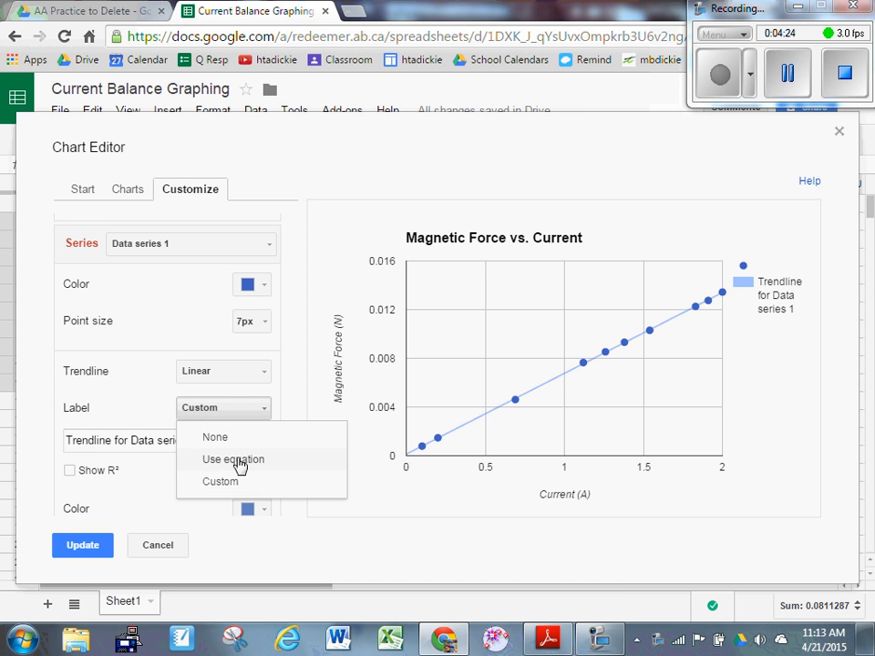
pyautogui.click(237, 464)
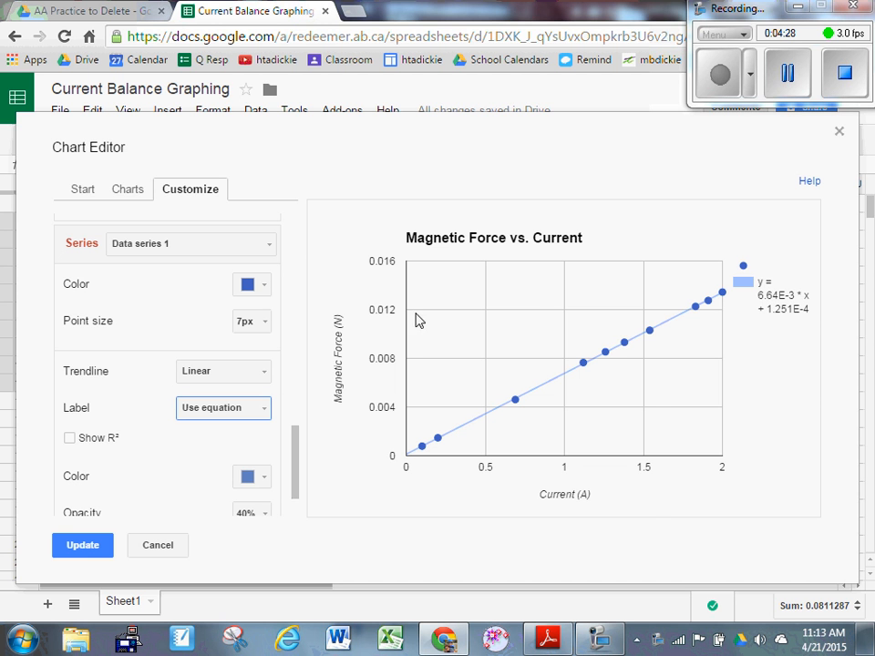
pyautogui.click(82, 546)
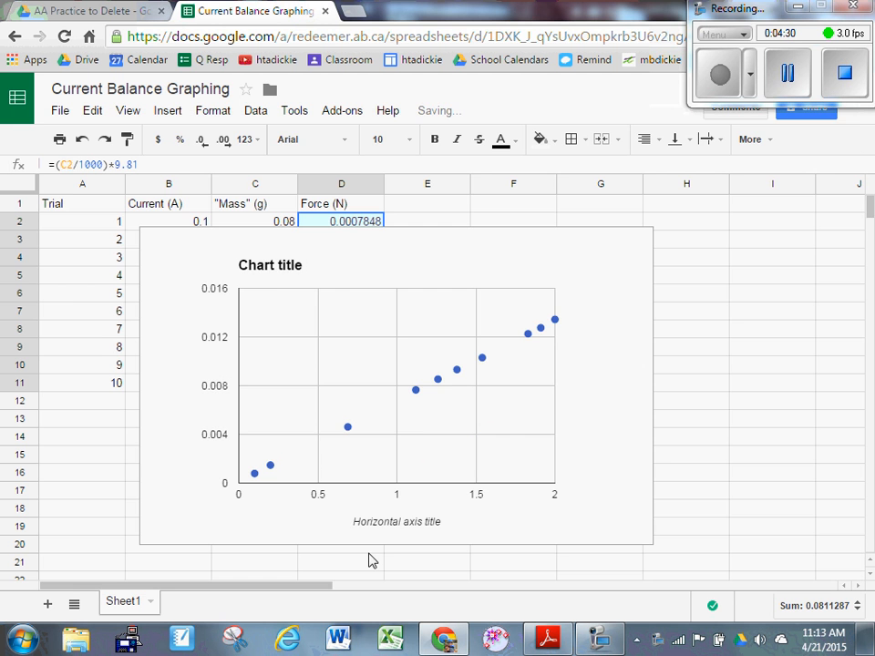